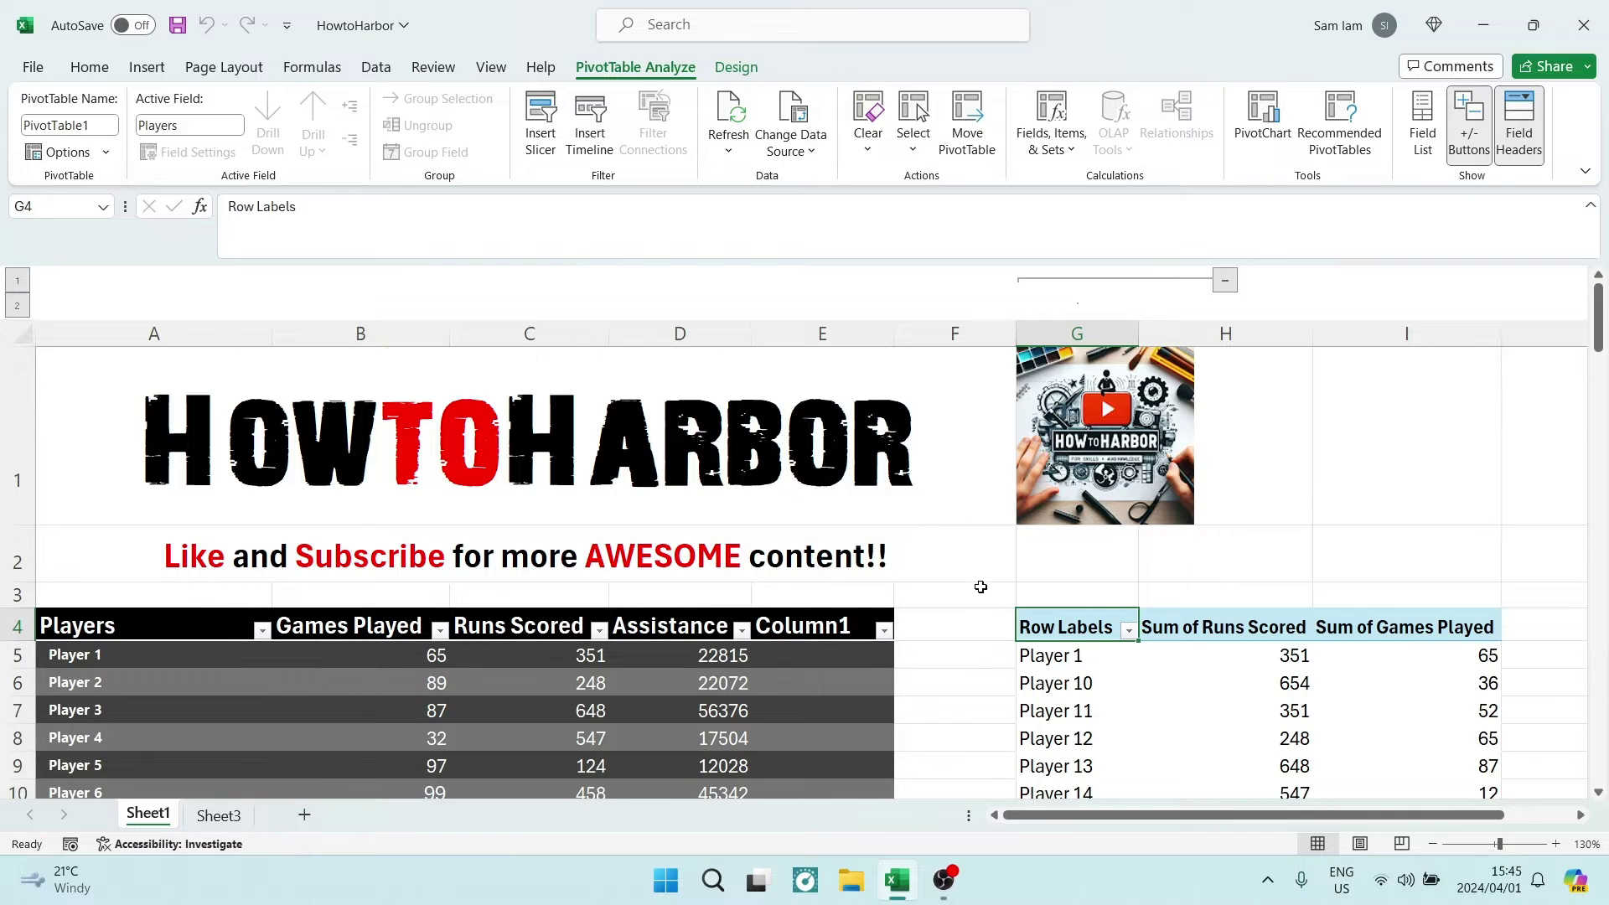
scroll(995, 616, "down", 1)
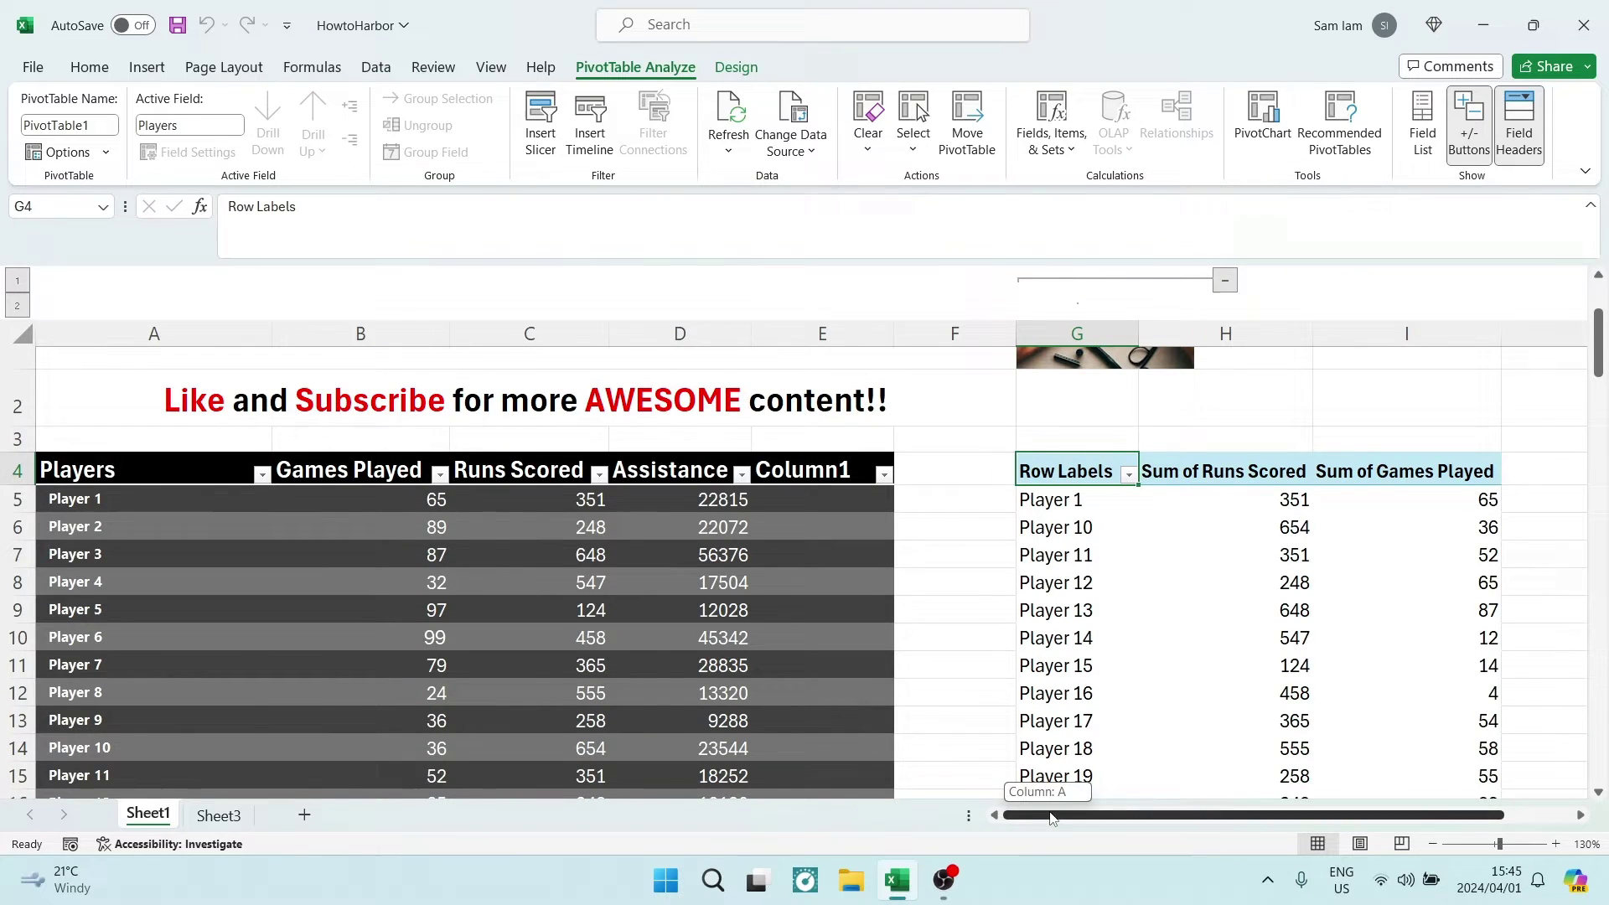
scroll(1036, 792, "right", 1)
Step: Select the players pivot table and open Insert Calculated Field from Fields, Items, & Sets
left_click(890, 560)
left_click(1081, 579)
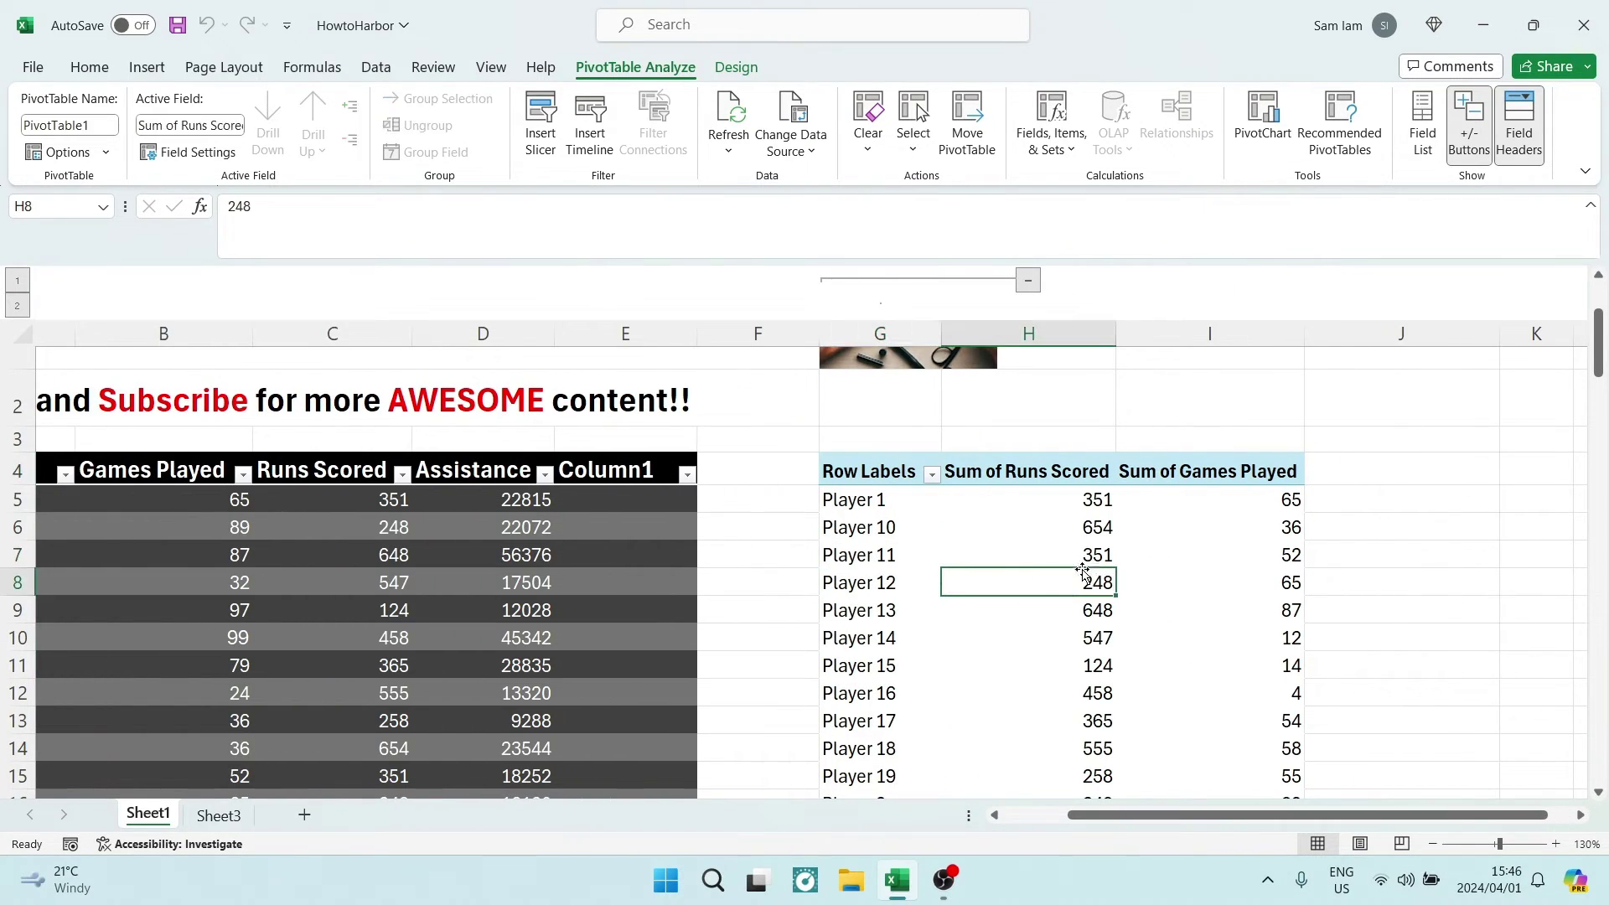
left_click(849, 469)
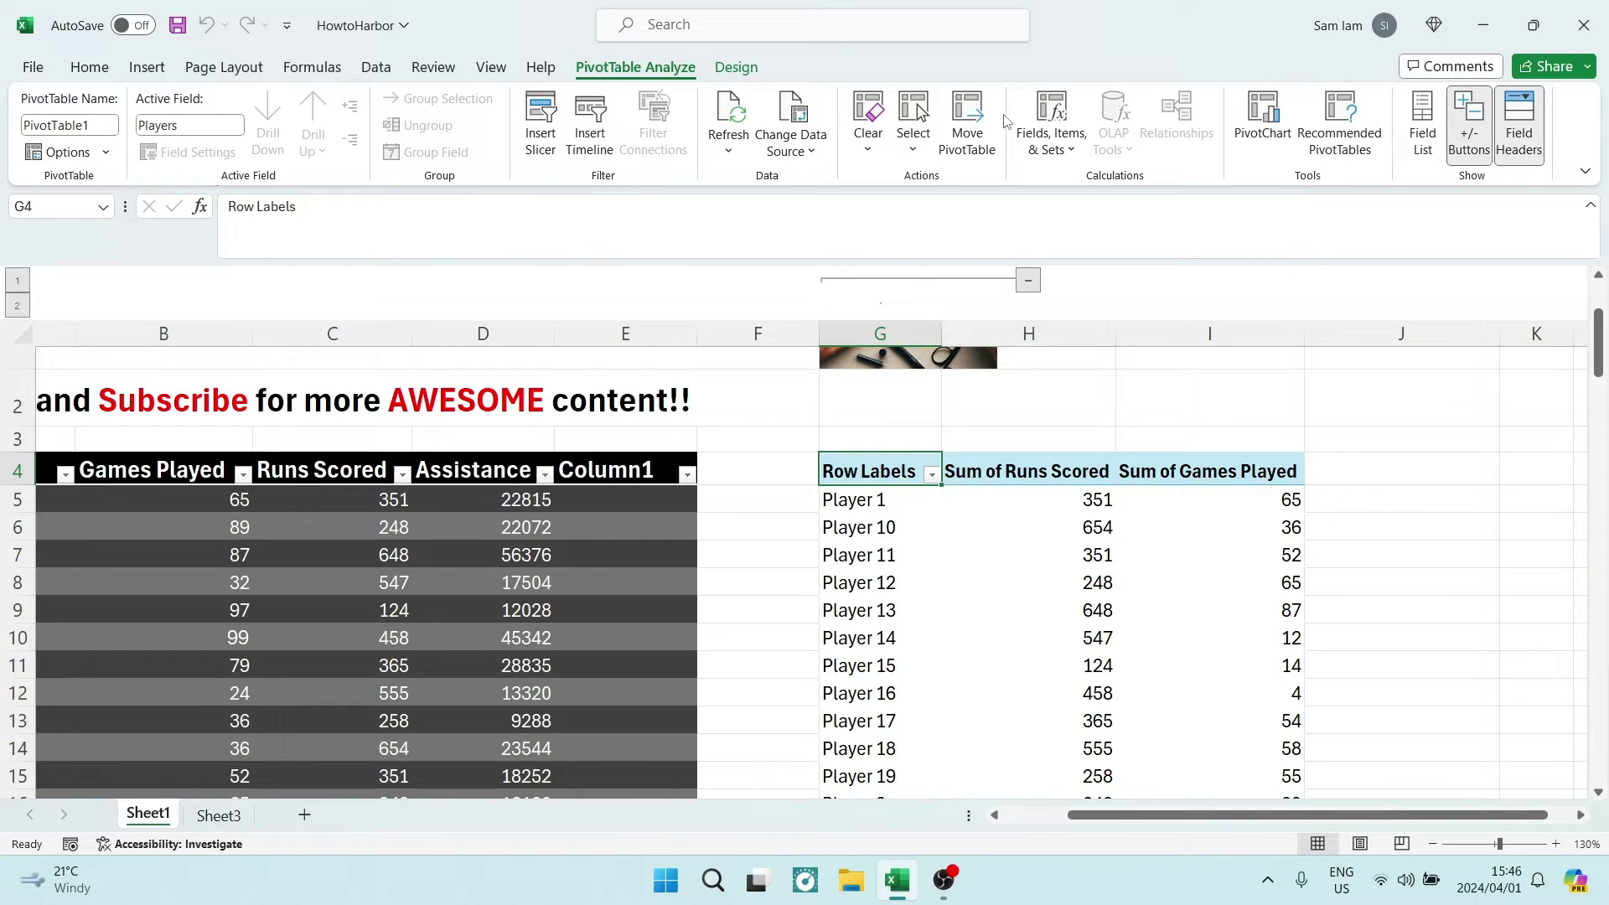
left_click(1047, 123)
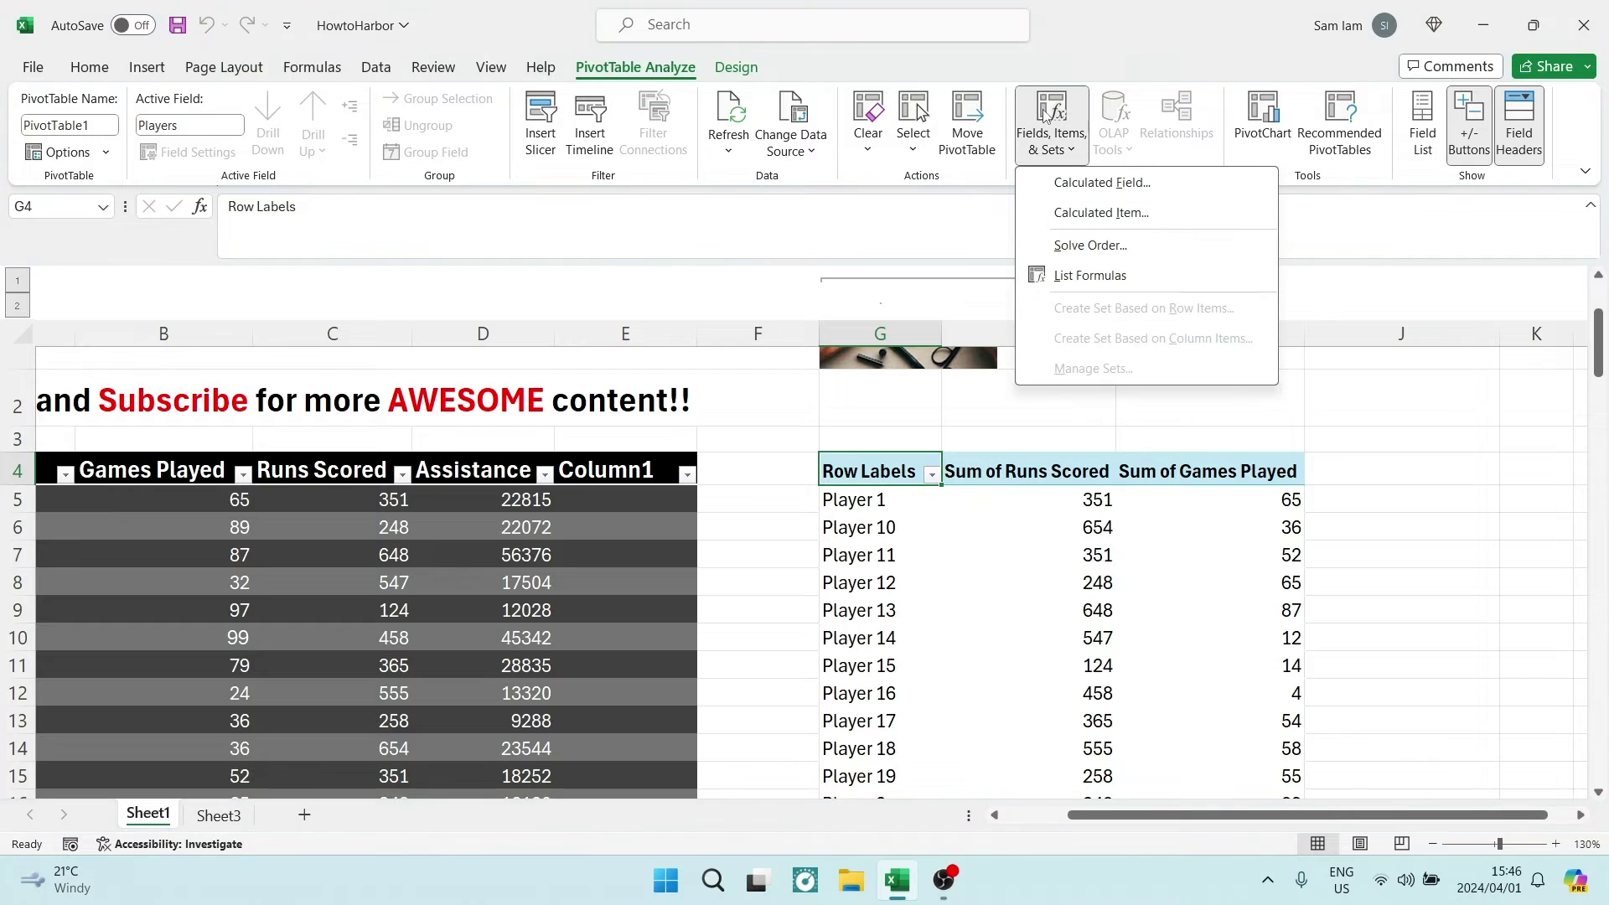
left_click(1076, 183)
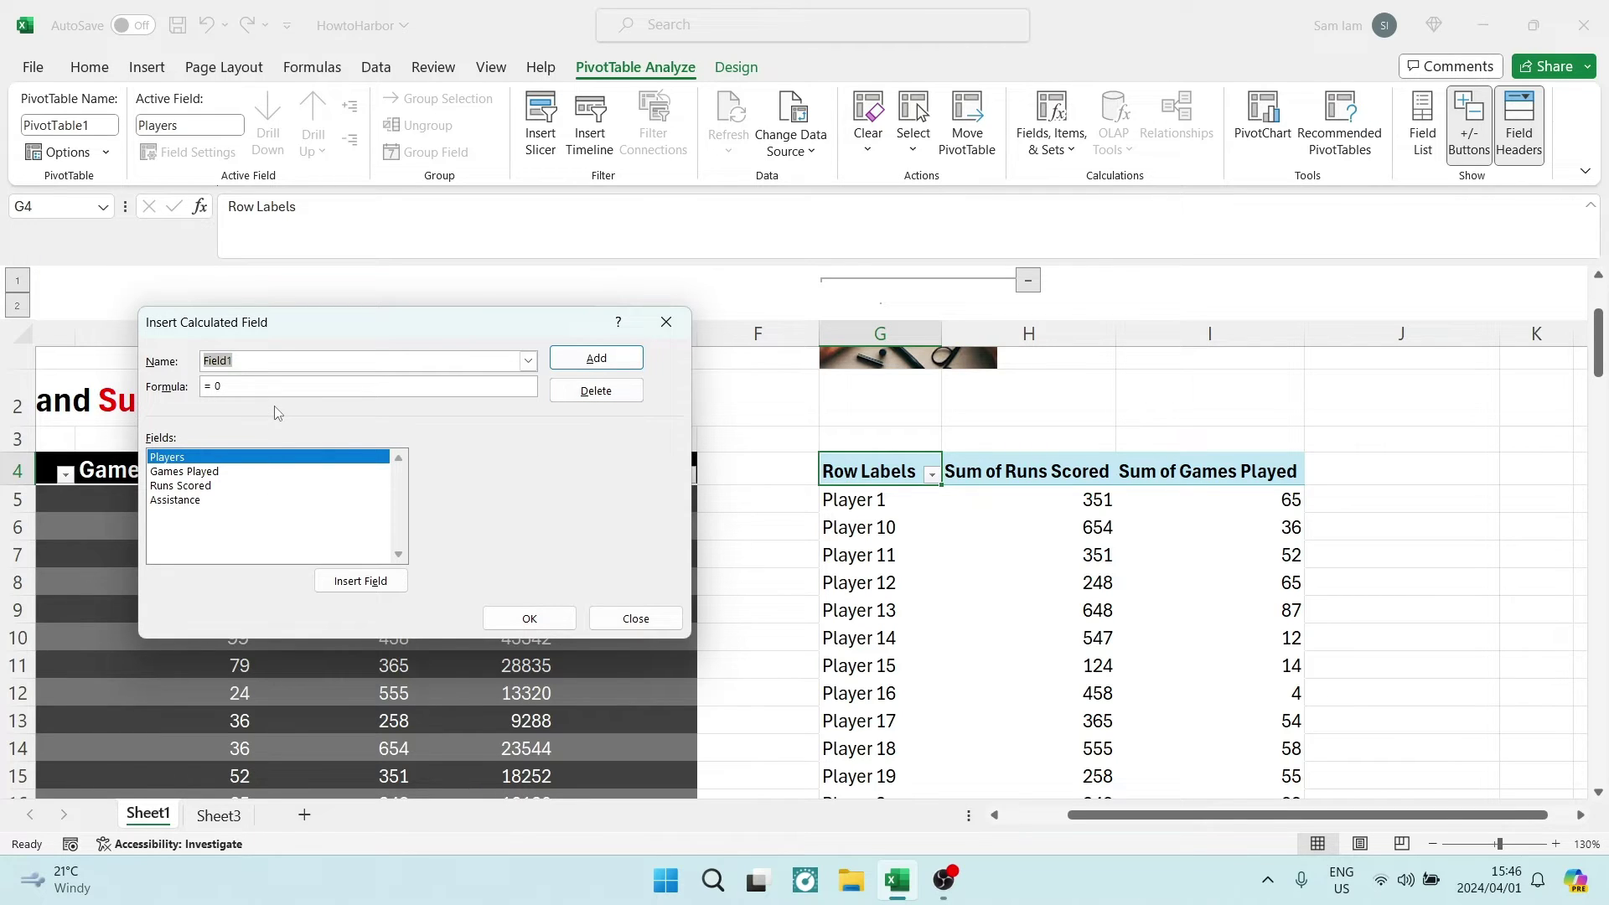
type("Runs Per ")
type("Game")
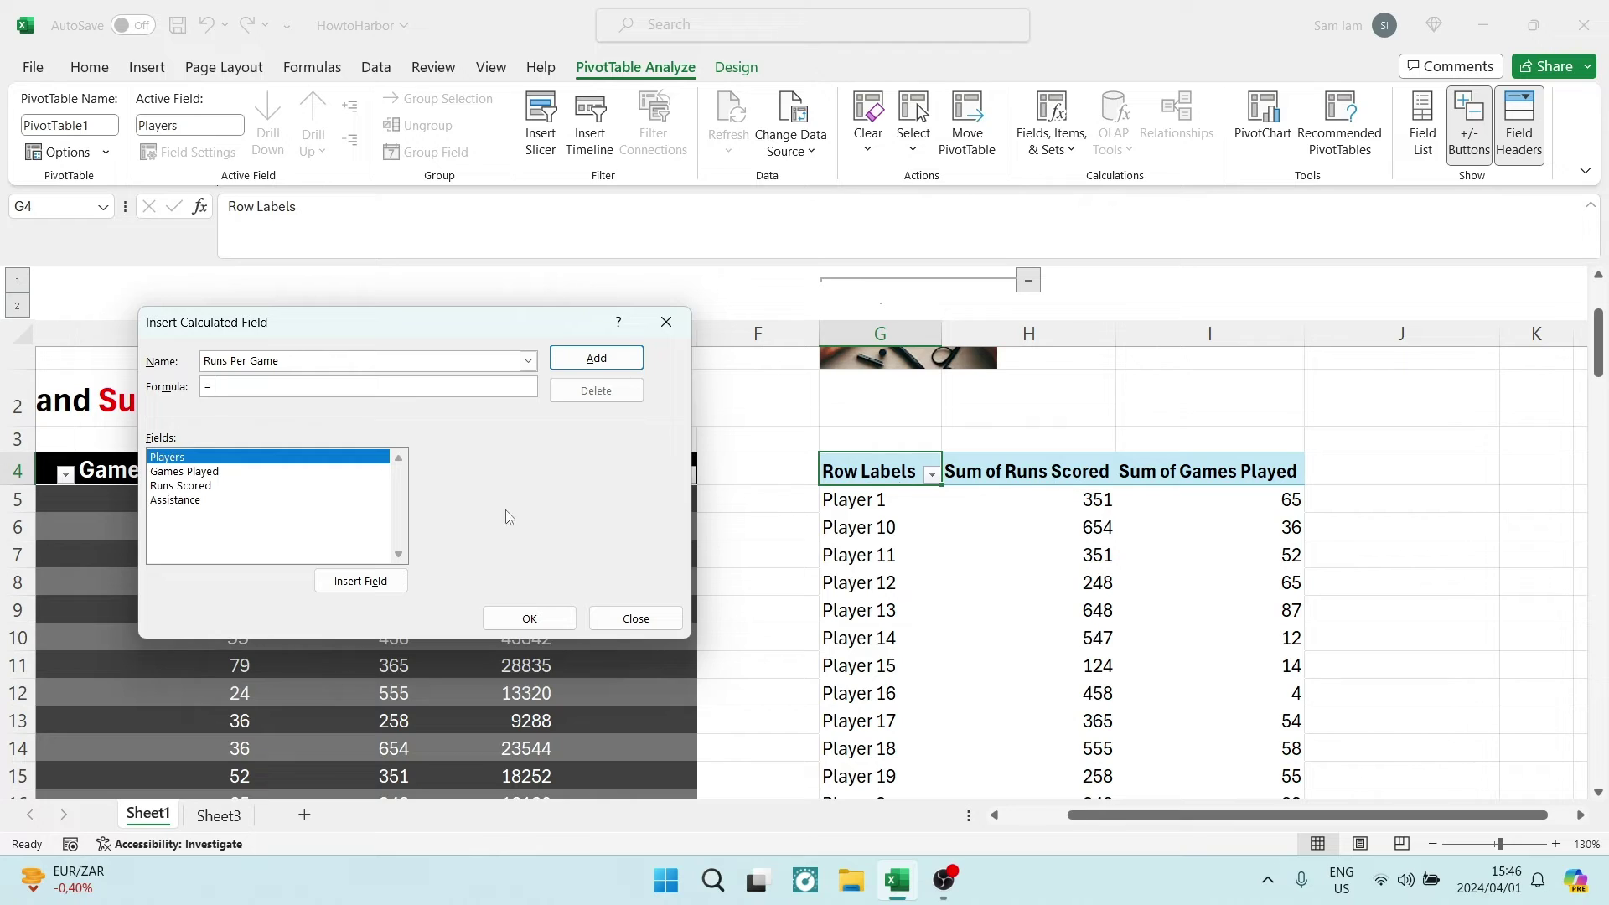
Step: Create the Runs Per Game field with formula ='Runs Scored'/'Games Played'
double_click(197, 490)
type("'Runs Scored' /")
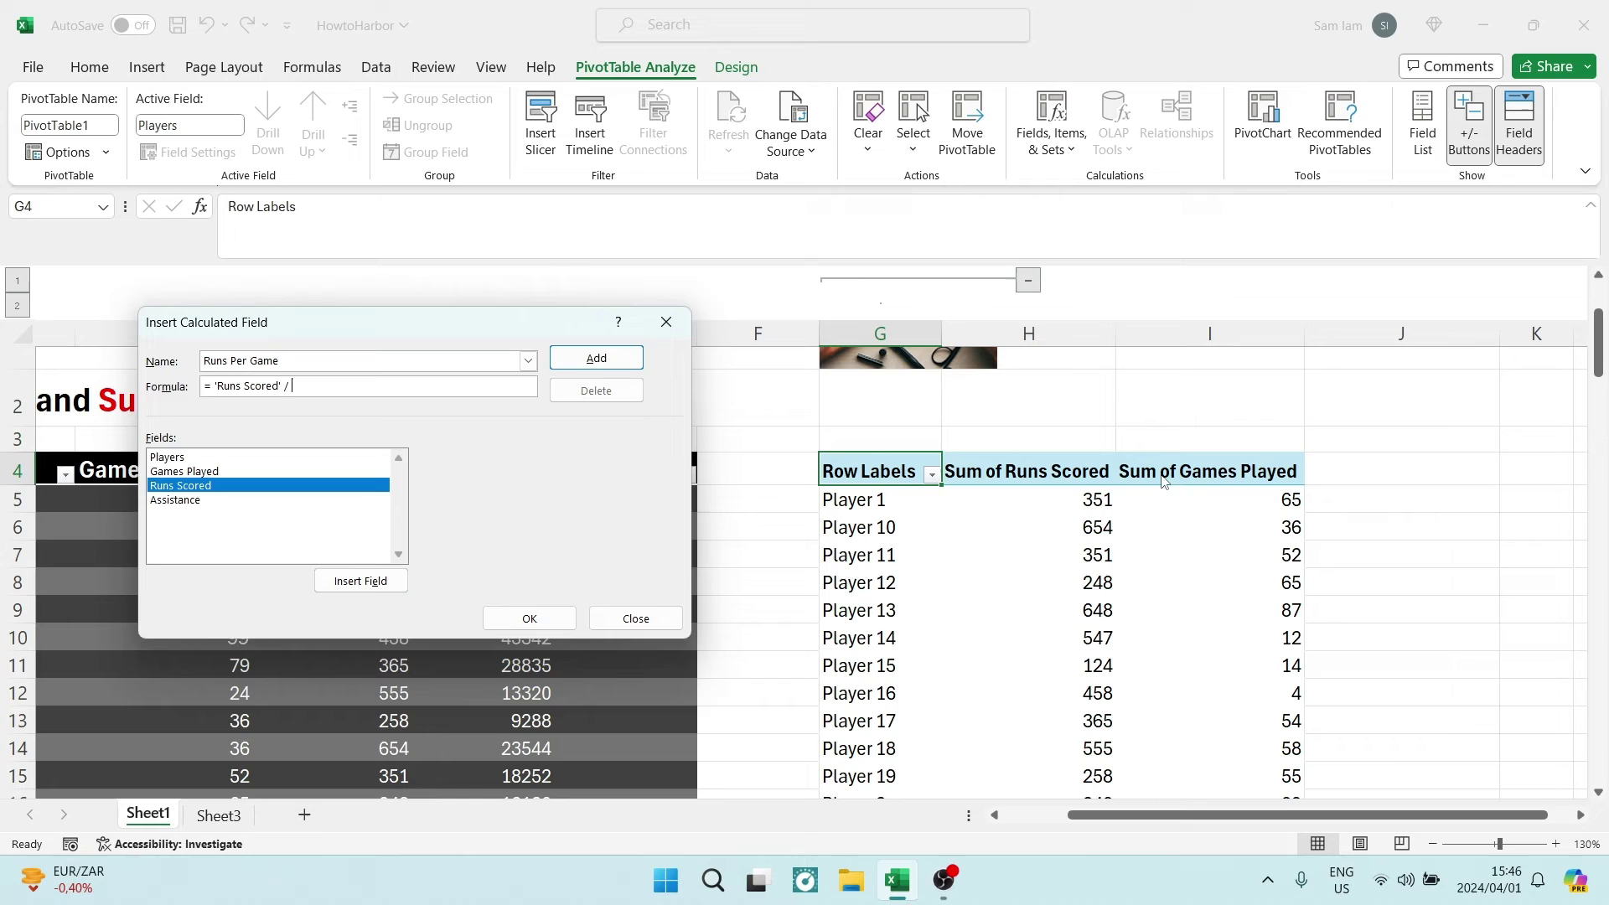
double_click(189, 473)
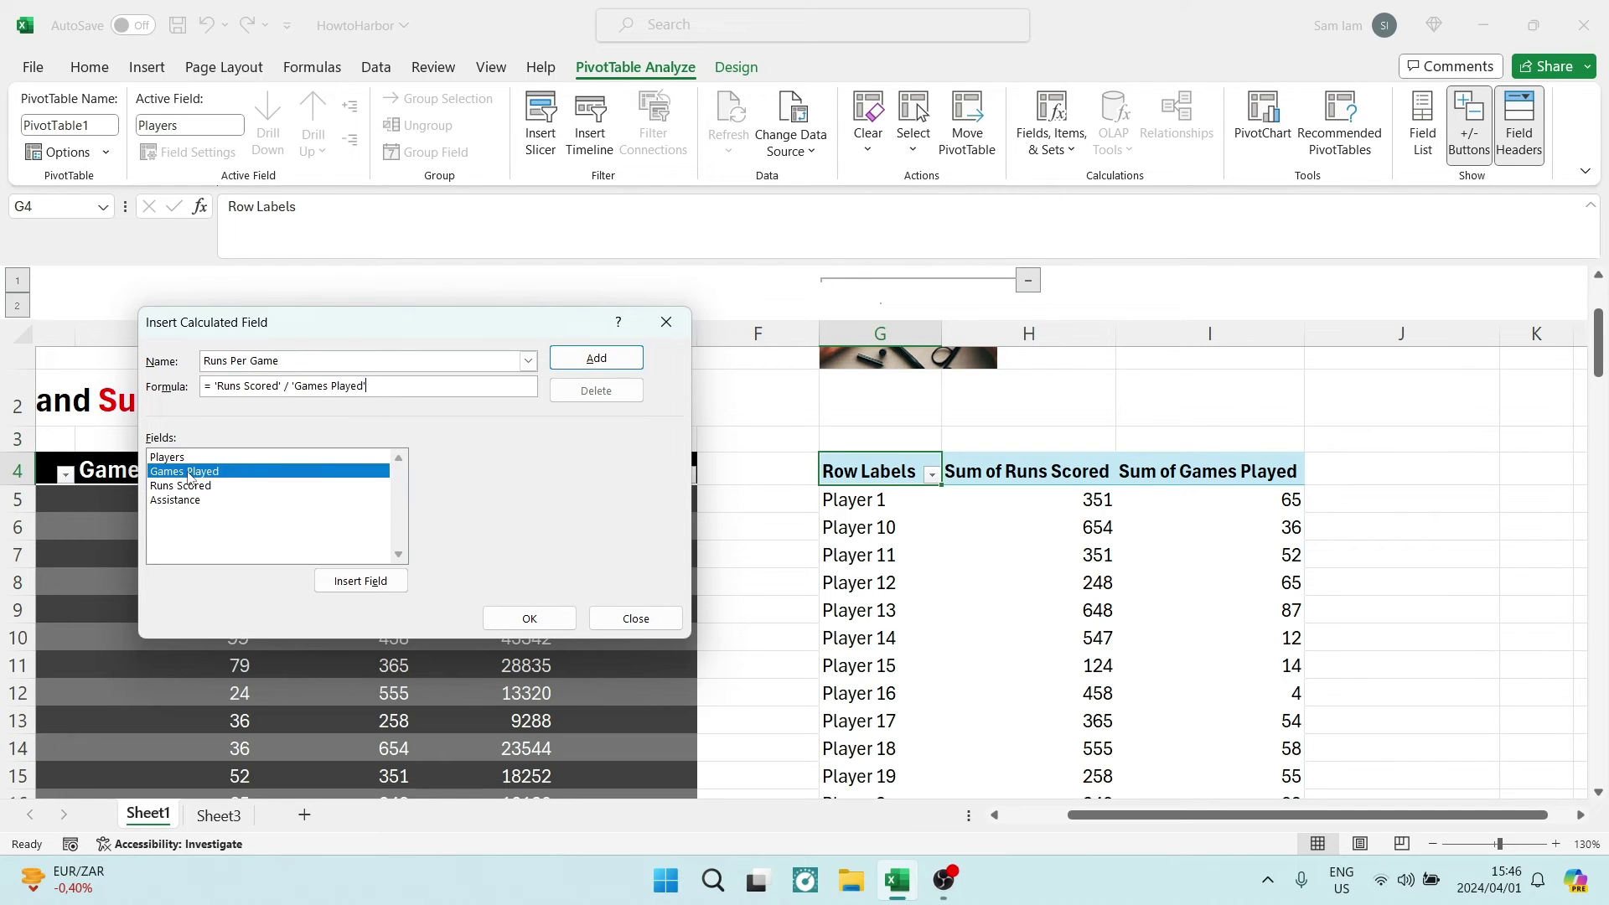
left_click(496, 617)
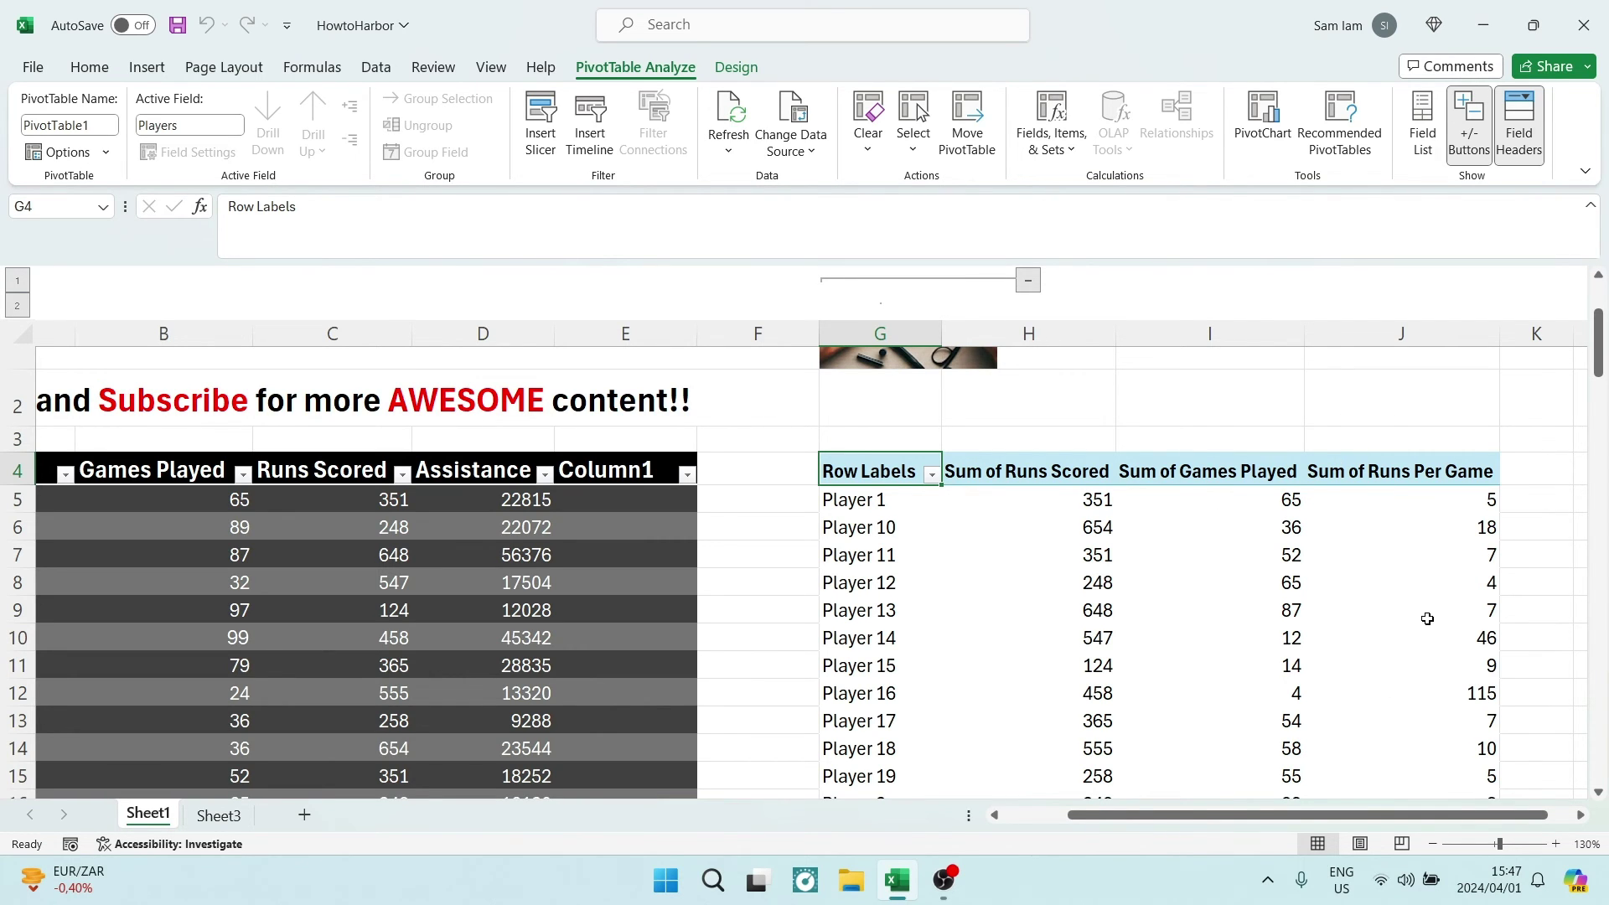
scroll(1426, 616, "down", 4)
scroll(1422, 628, "down", 1)
scroll(1420, 630, "up", 5)
scroll(1424, 621, "up", 1)
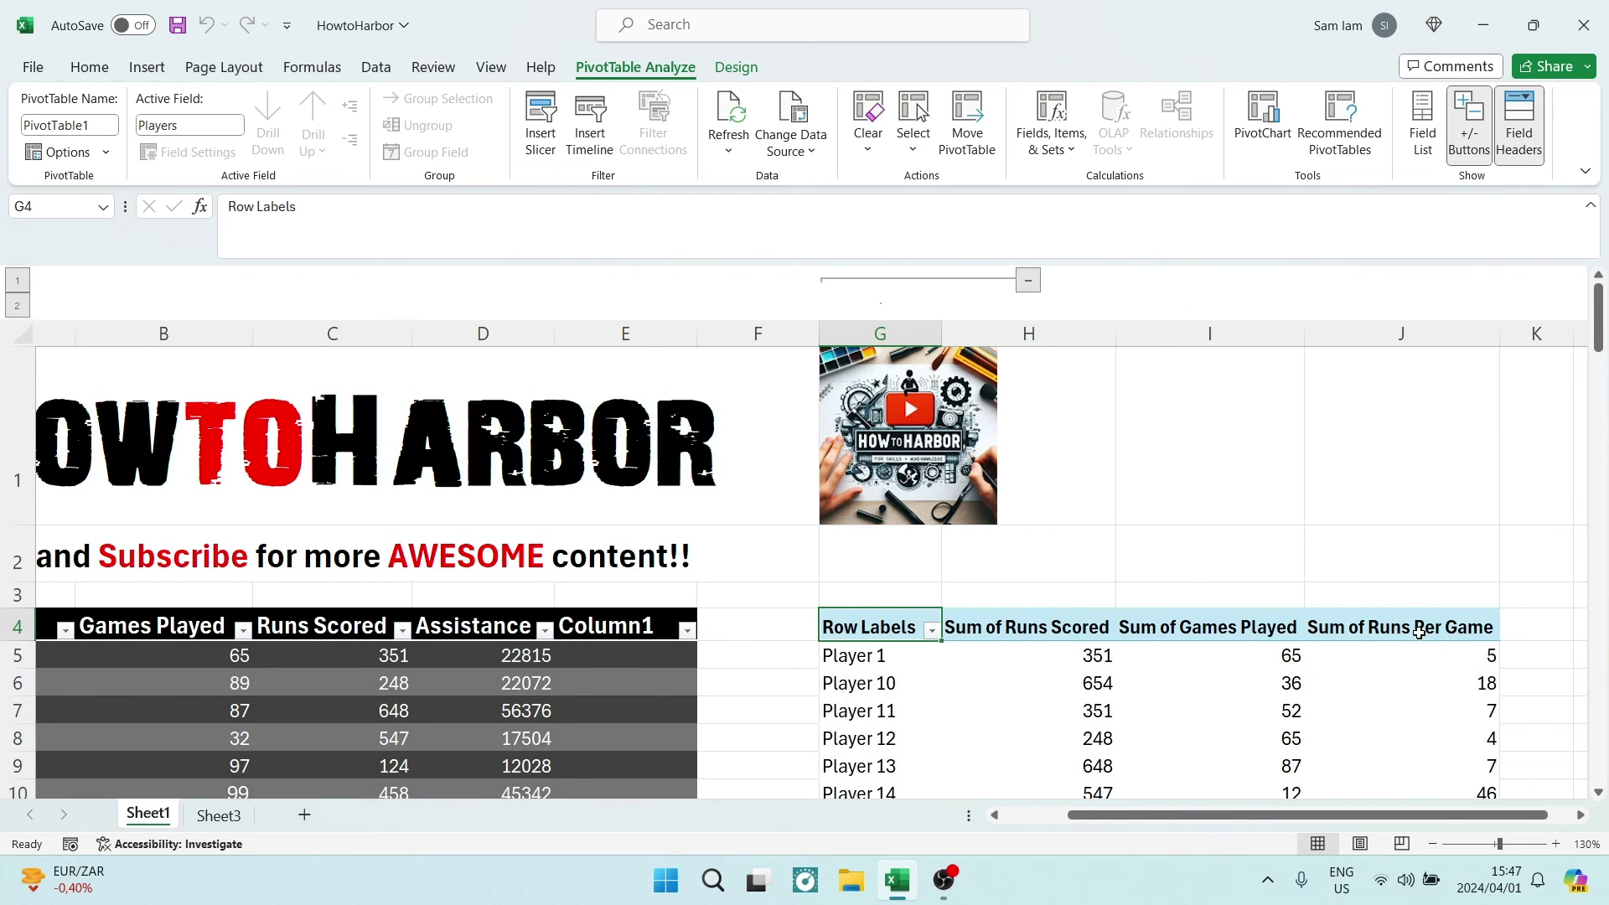